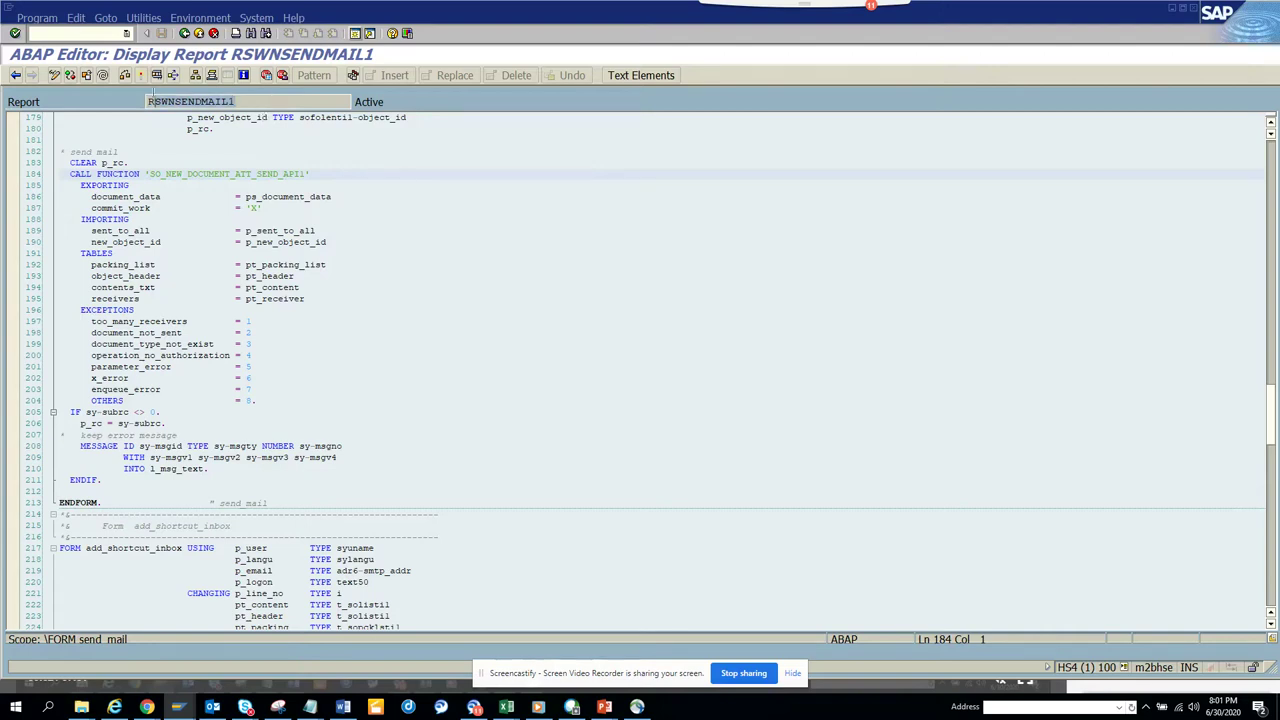
# Open the ABAP Editor with /nse38 and enter program name RSWNSENDMAIL1.
pyautogui.click(94, 33)
pyautogui.write('/ns')
pyautogui.moveTo(308, 174); pyautogui.dragTo(166, 174)
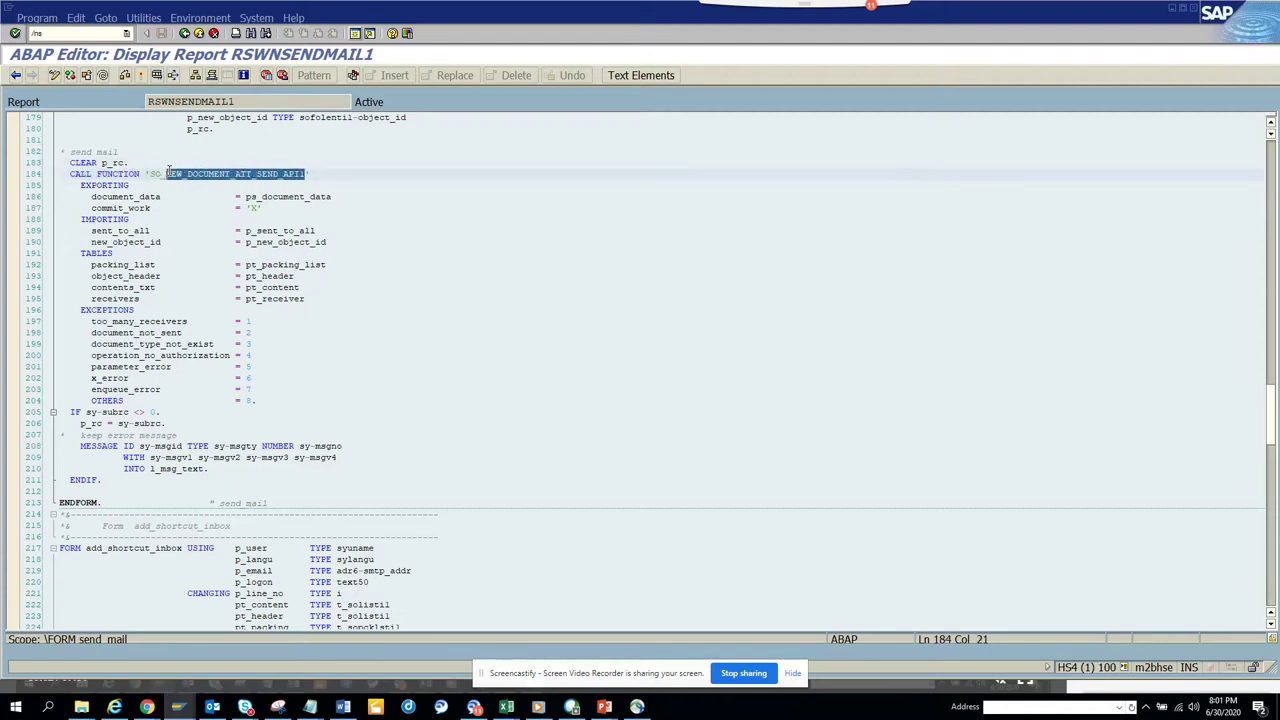
pyautogui.moveTo(238, 101); pyautogui.dragTo(147, 101)
pyautogui.hotkey('ctrl', 'c')
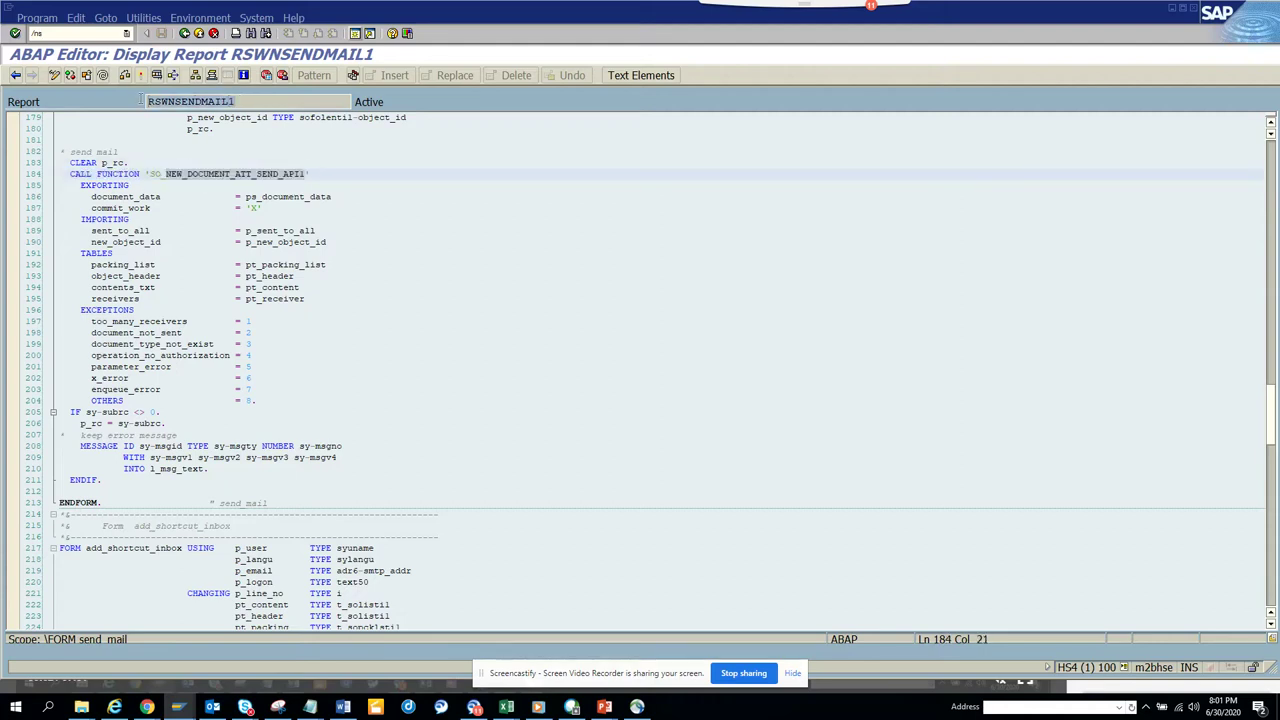
pyautogui.click(88, 32)
pyautogui.click(88, 32)
pyautogui.write('e')
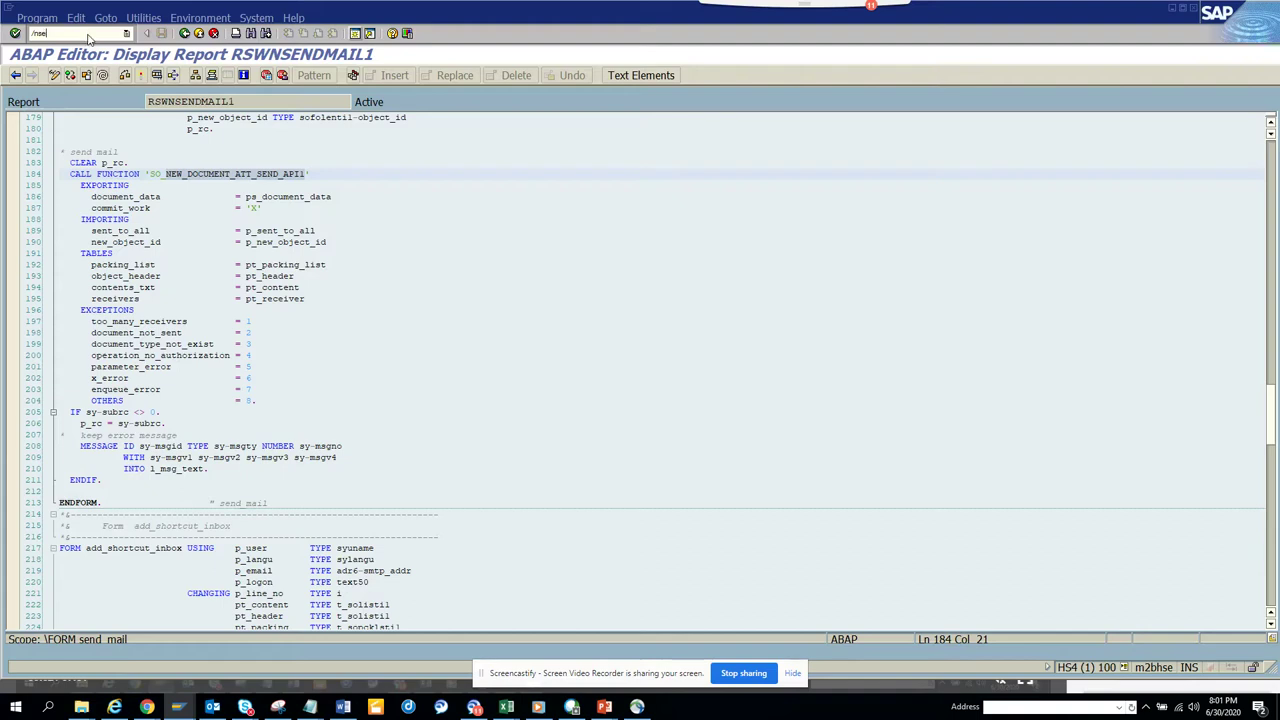
pyautogui.write('38')
pyautogui.press('Return')
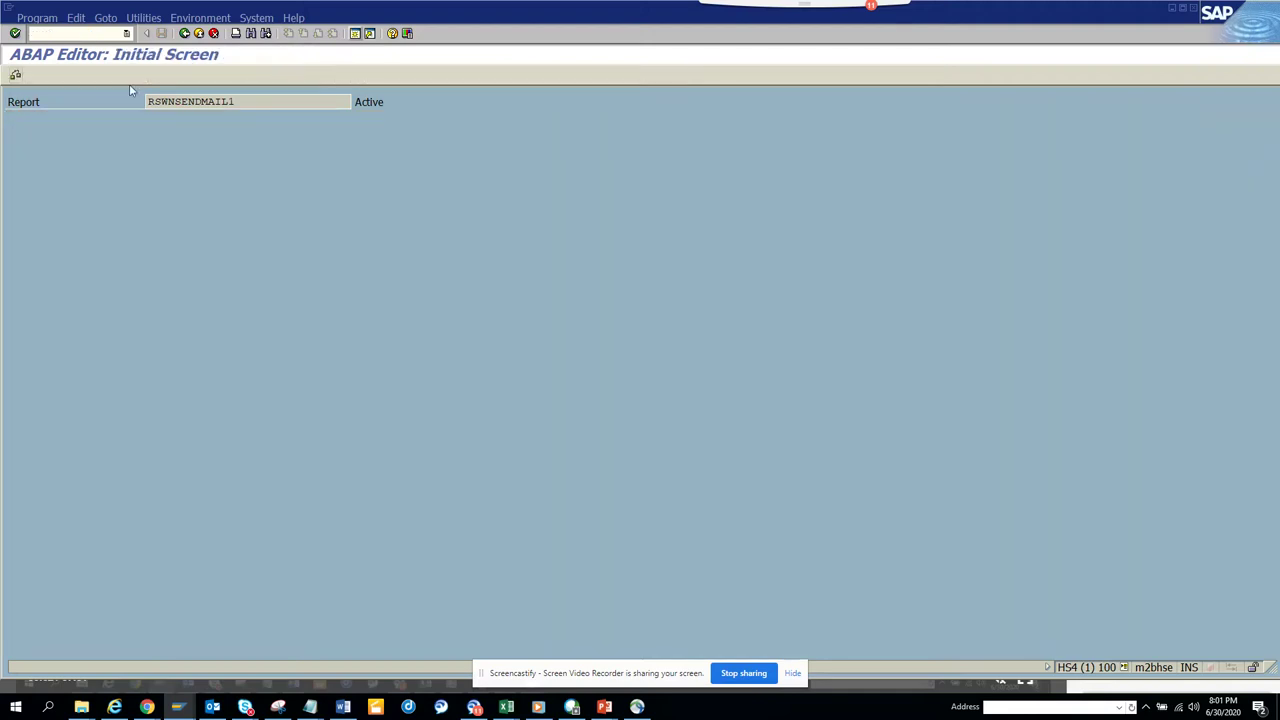
pyautogui.hotkey('ctrl', 'v')
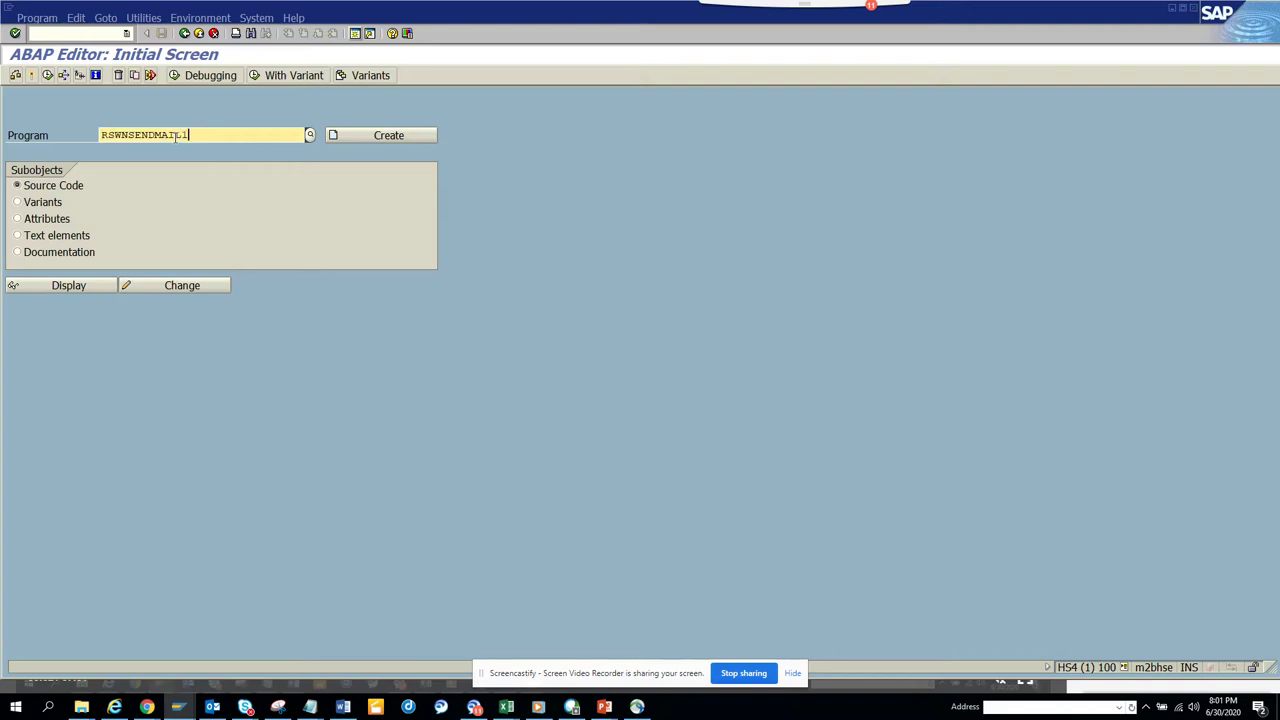
# Run RSWNSENDMAIL1 and fill in the recipient e-mail, subject 'test email', body text and logon user ID.
pyautogui.click(50, 75)
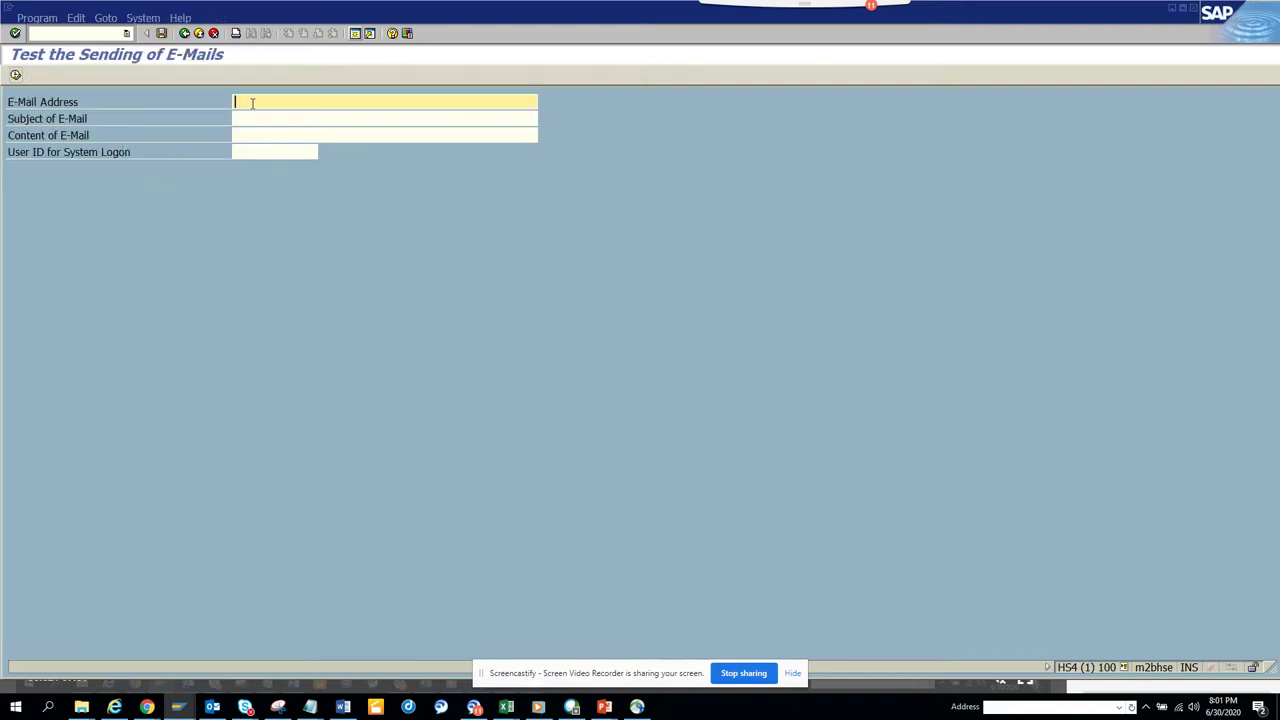
pyautogui.press('Tab')
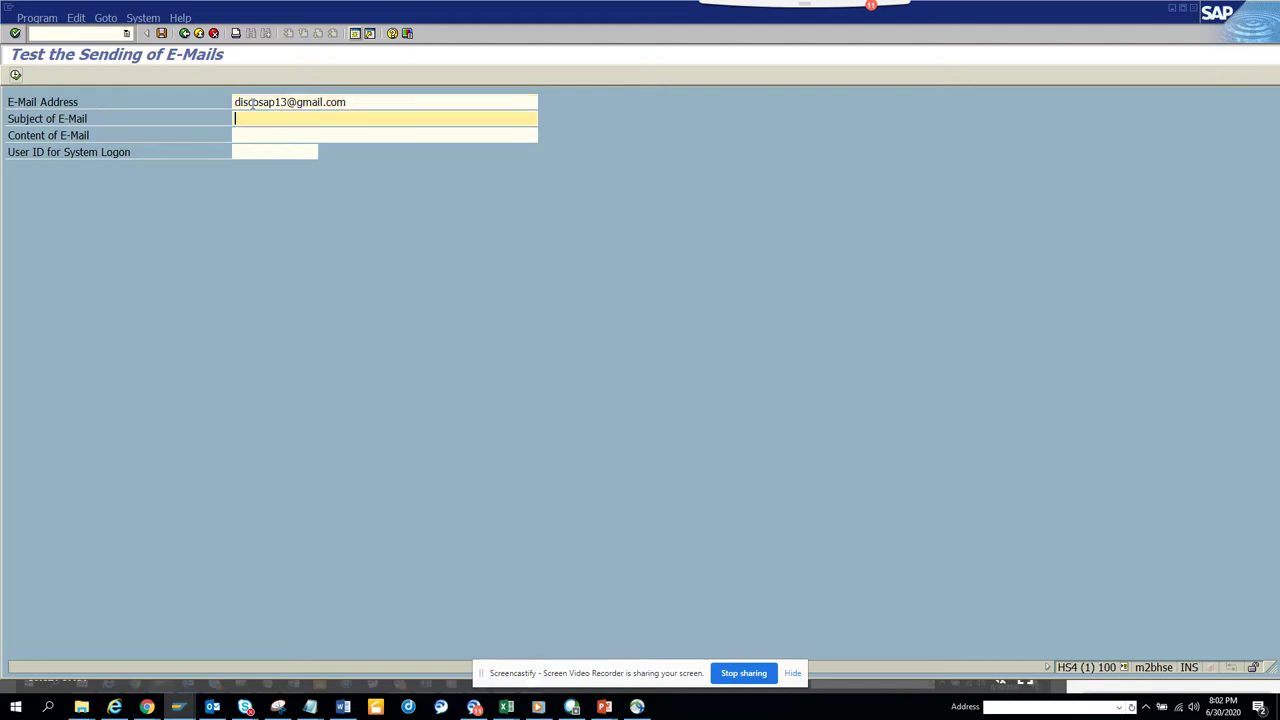
pyautogui.write('test email')
pyautogui.press('Tab')
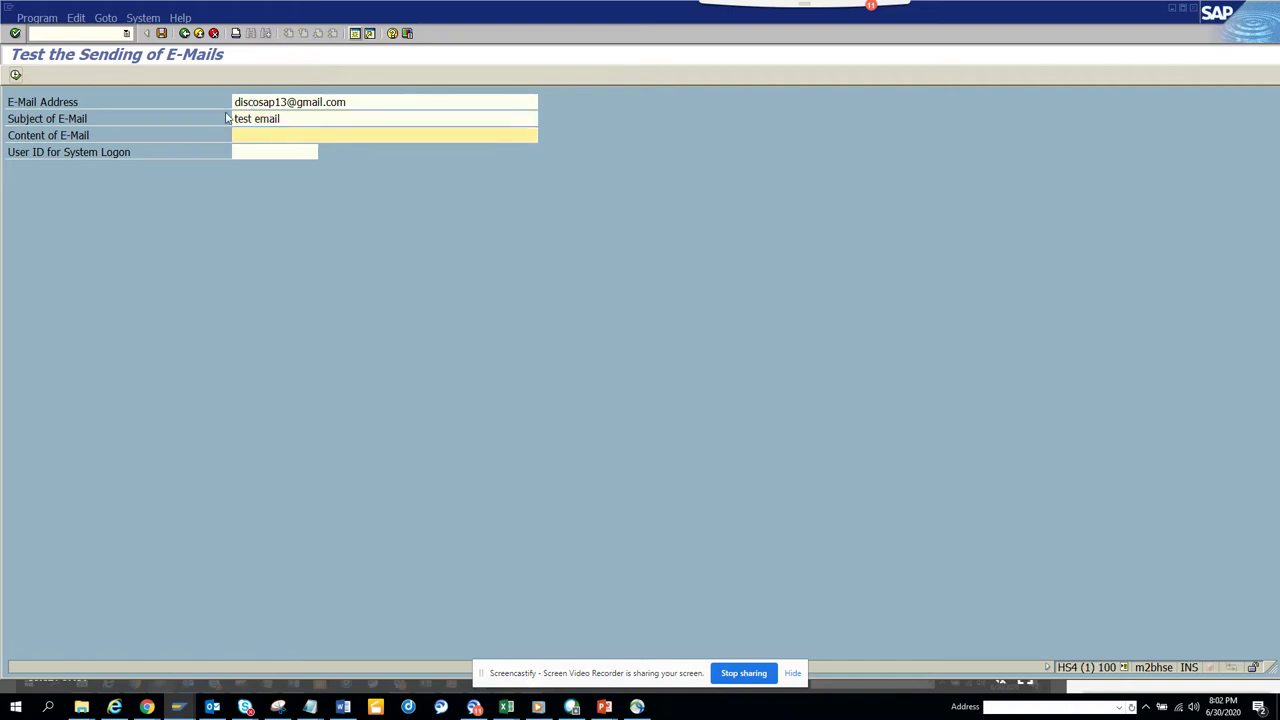
pyautogui.write("bkjnlk;k;pl'pnvhbmnjknkl")
pyautogui.press('Tab')
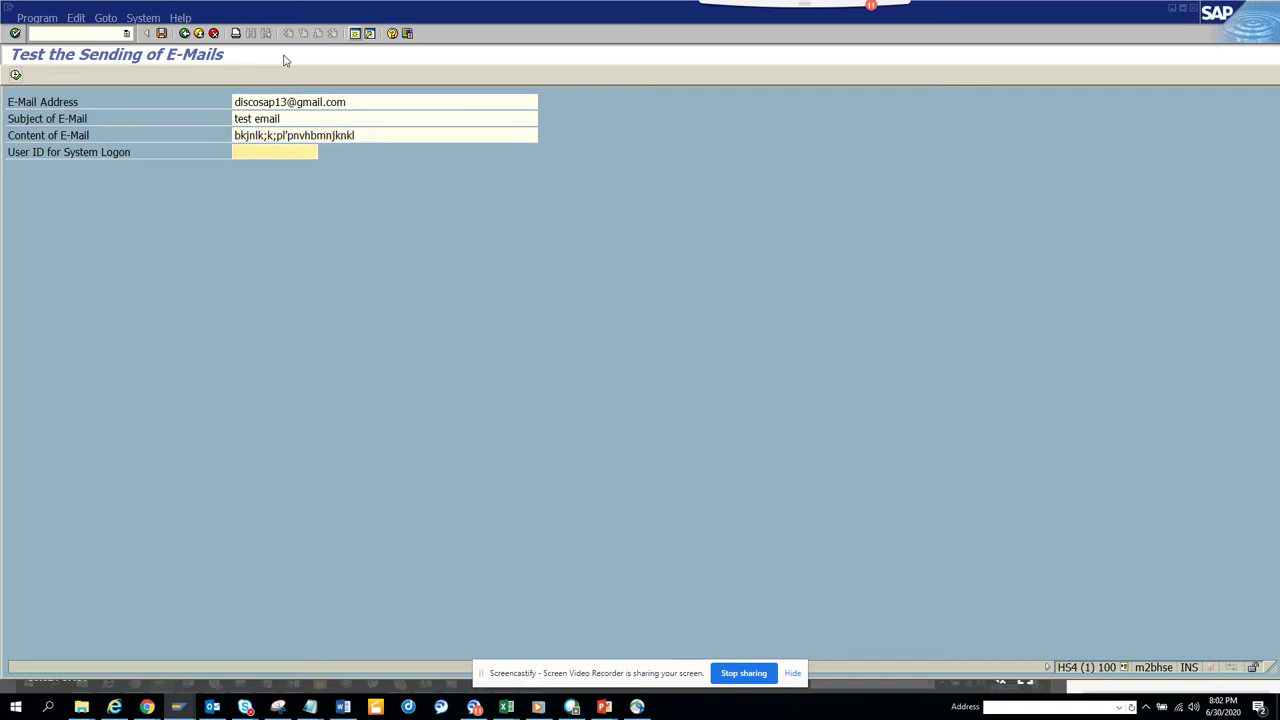
pyautogui.write('Stud')
pyautogui.click(296, 168)
# Send the test e-mail, then go to SAPconnect send requests with /nsost.
pyautogui.click(16, 74)
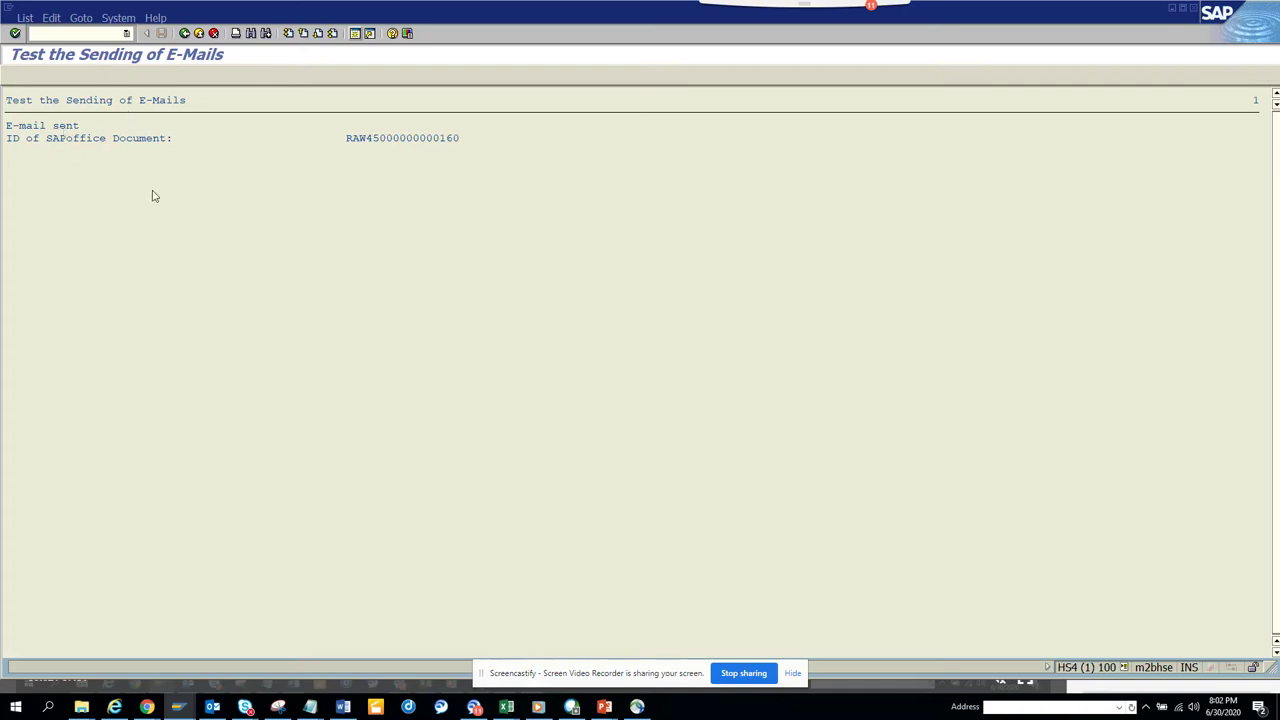
pyautogui.hotkey('alt', 'Tab')
pyautogui.press('Tab')
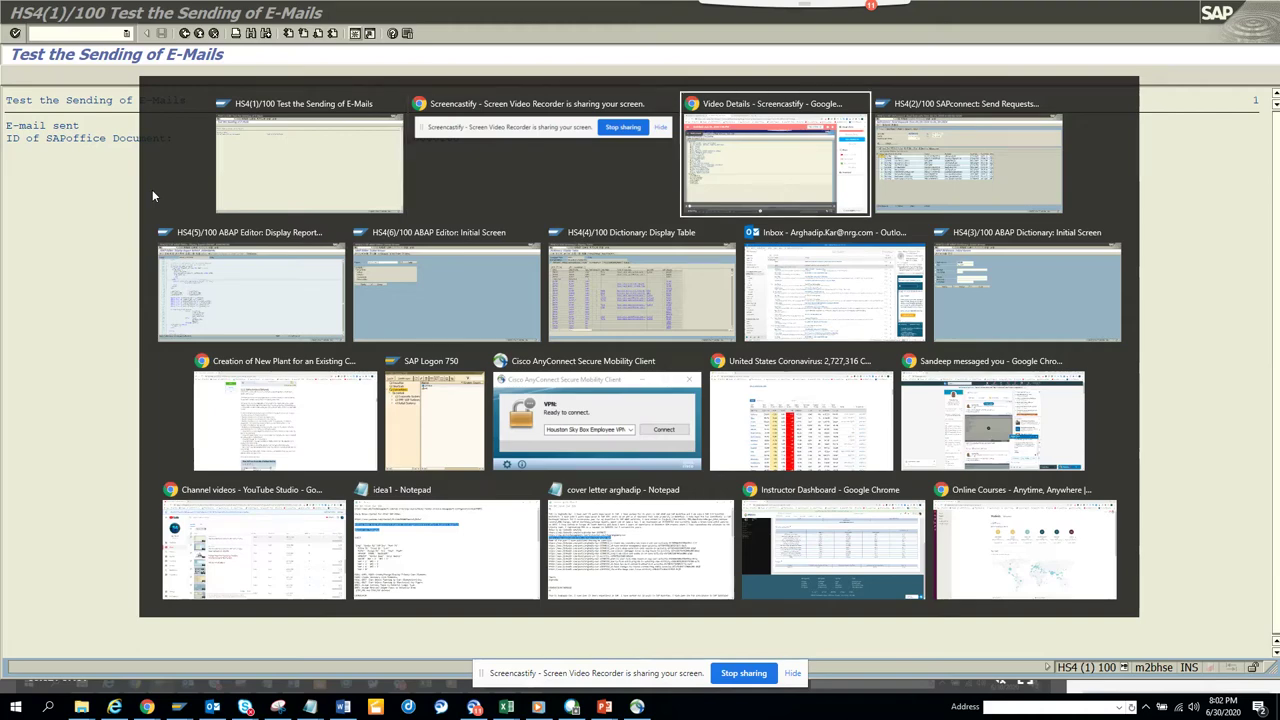
pyautogui.hotkey('alt', 'Tab')
pyautogui.press('Tab')
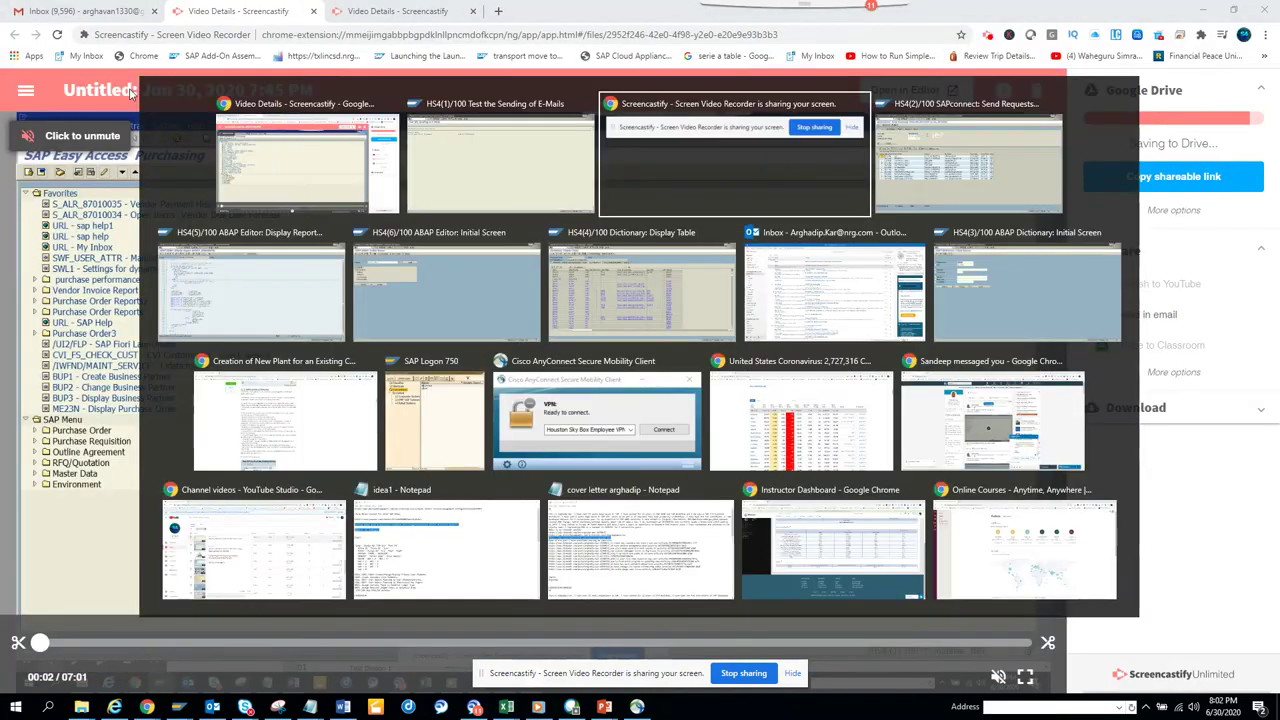
pyautogui.press('Tab')
pyautogui.press('Tab')
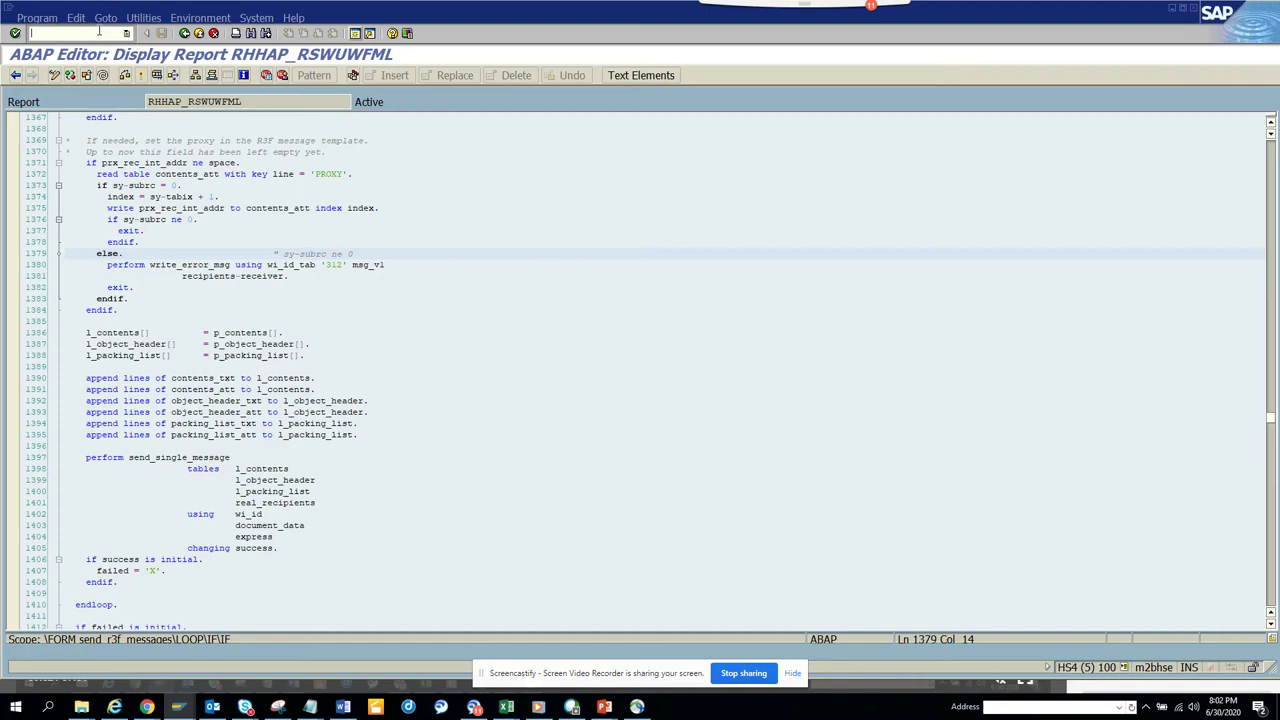
pyautogui.write('/nsost')
pyautogui.press('Return')
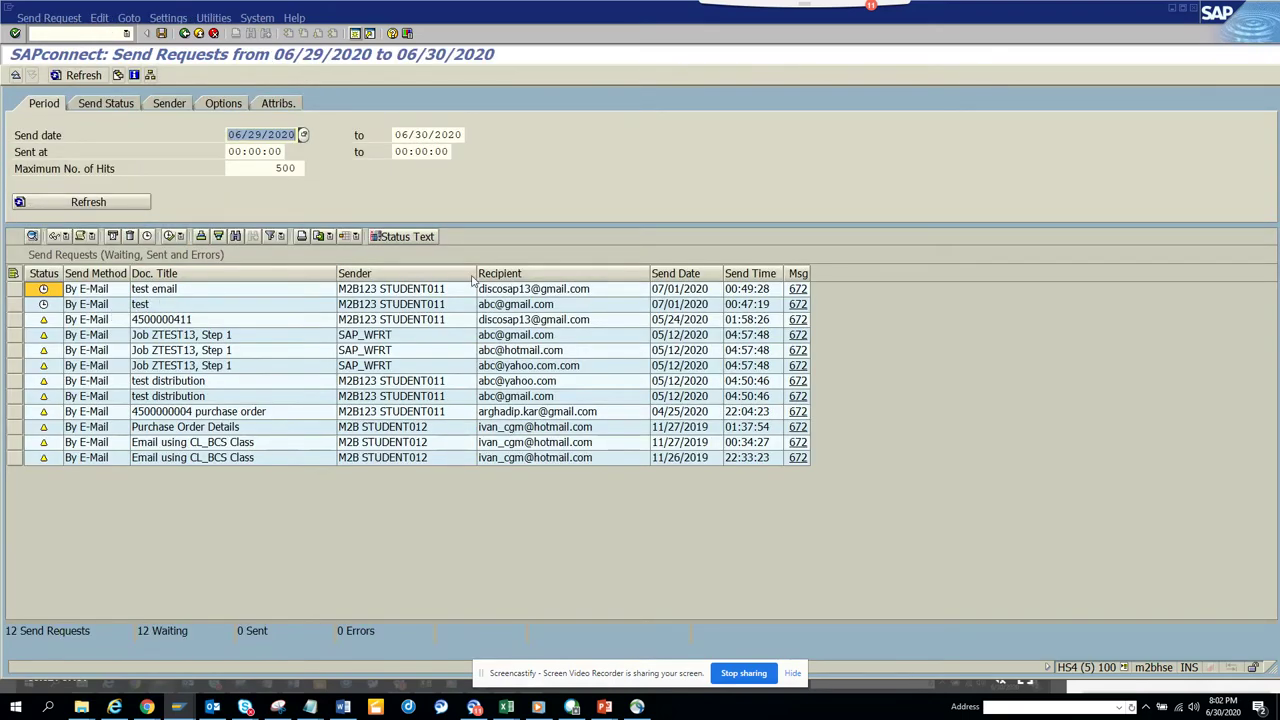
# Select the 'test email' send request in SOST and display its document.
pyautogui.click(40, 289)
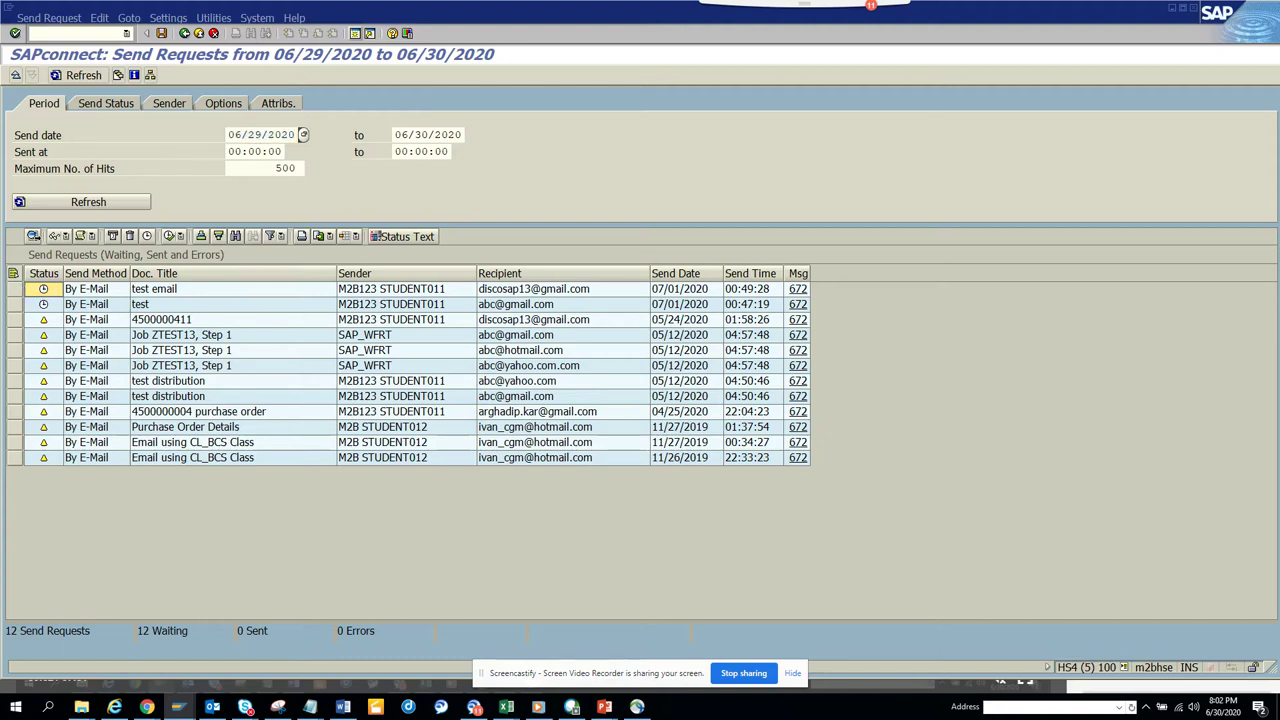
pyautogui.click(15, 289)
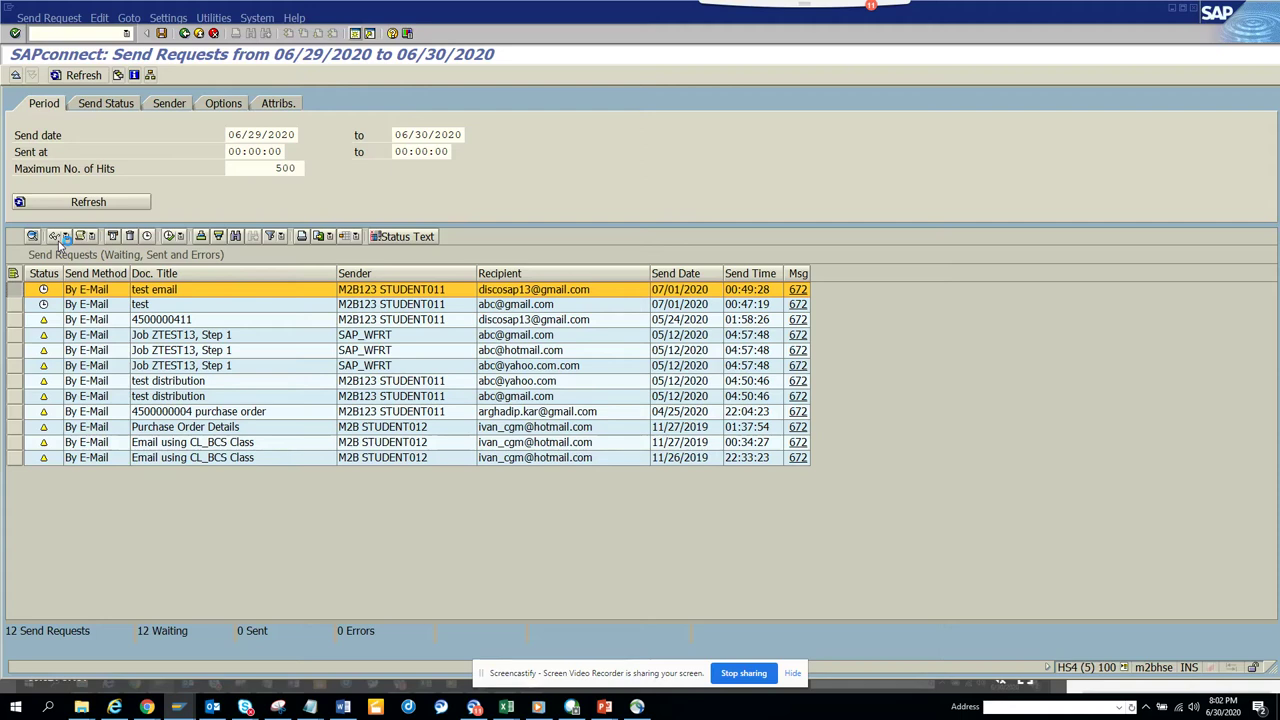
pyautogui.click(58, 244)
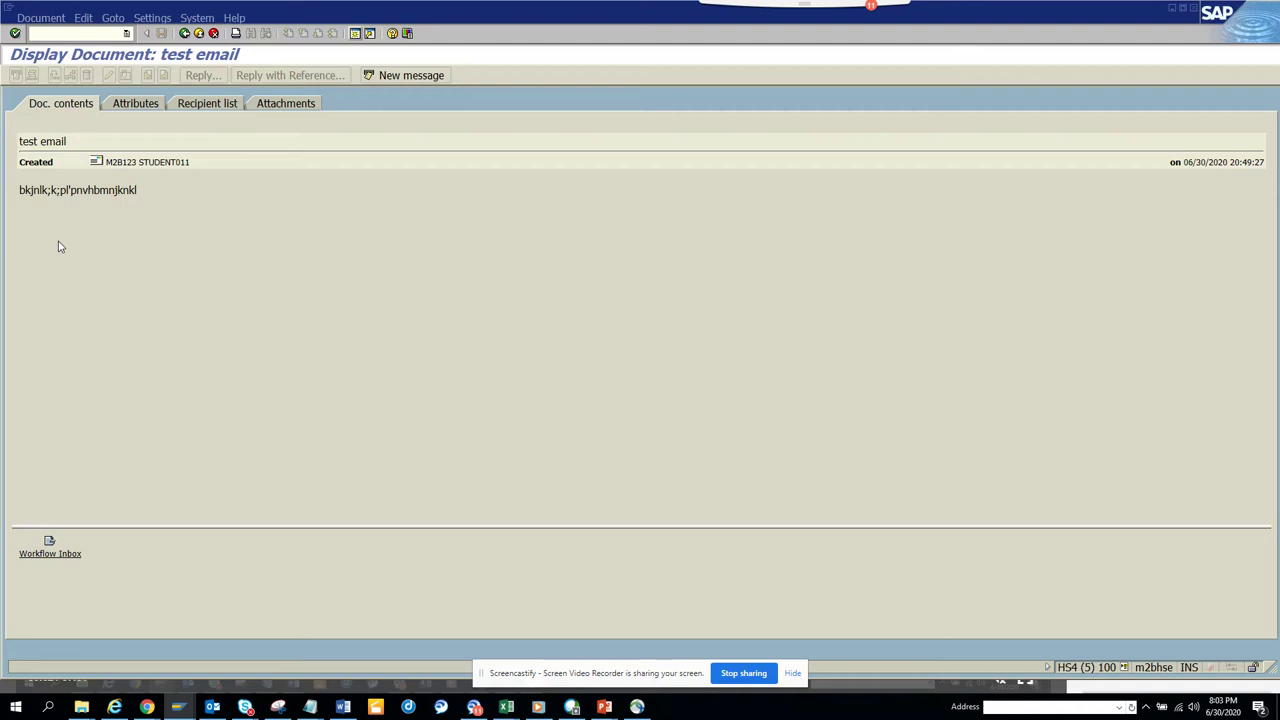
# Close the extra HS4(3) ABAP Dictionary session and return to the test email document.
pyautogui.click(51, 556)
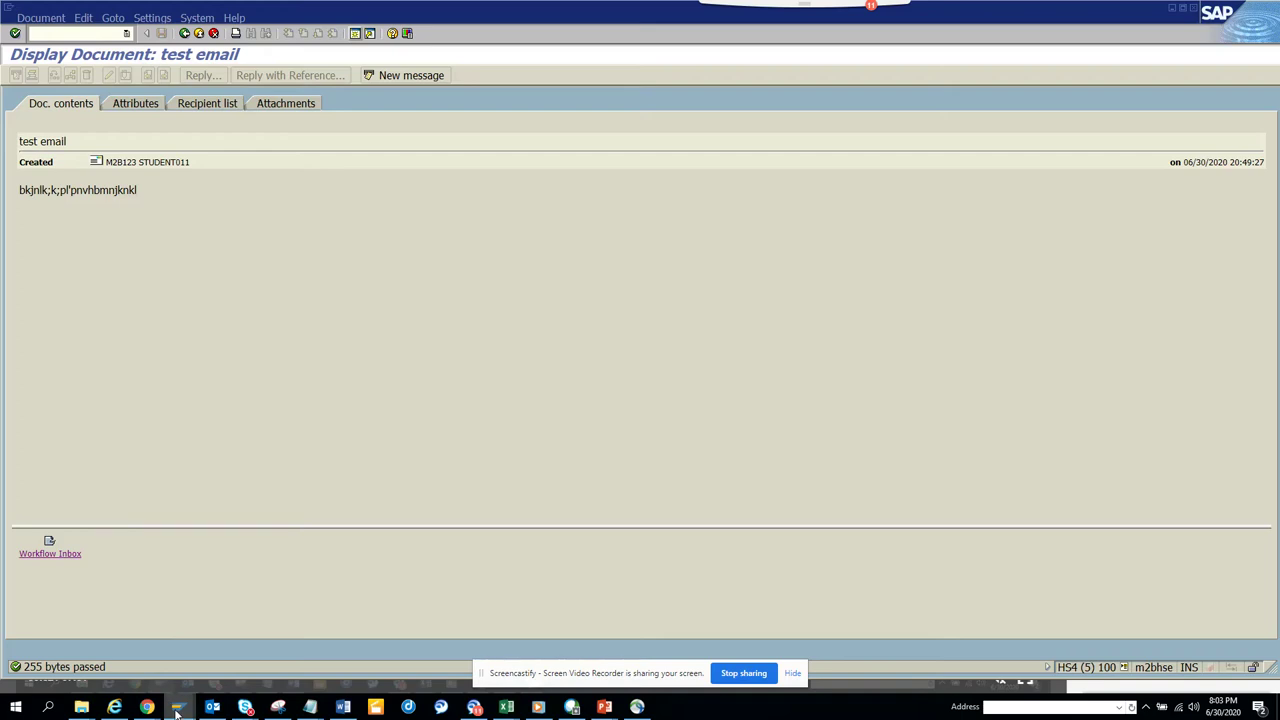
pyautogui.moveTo(177, 710)
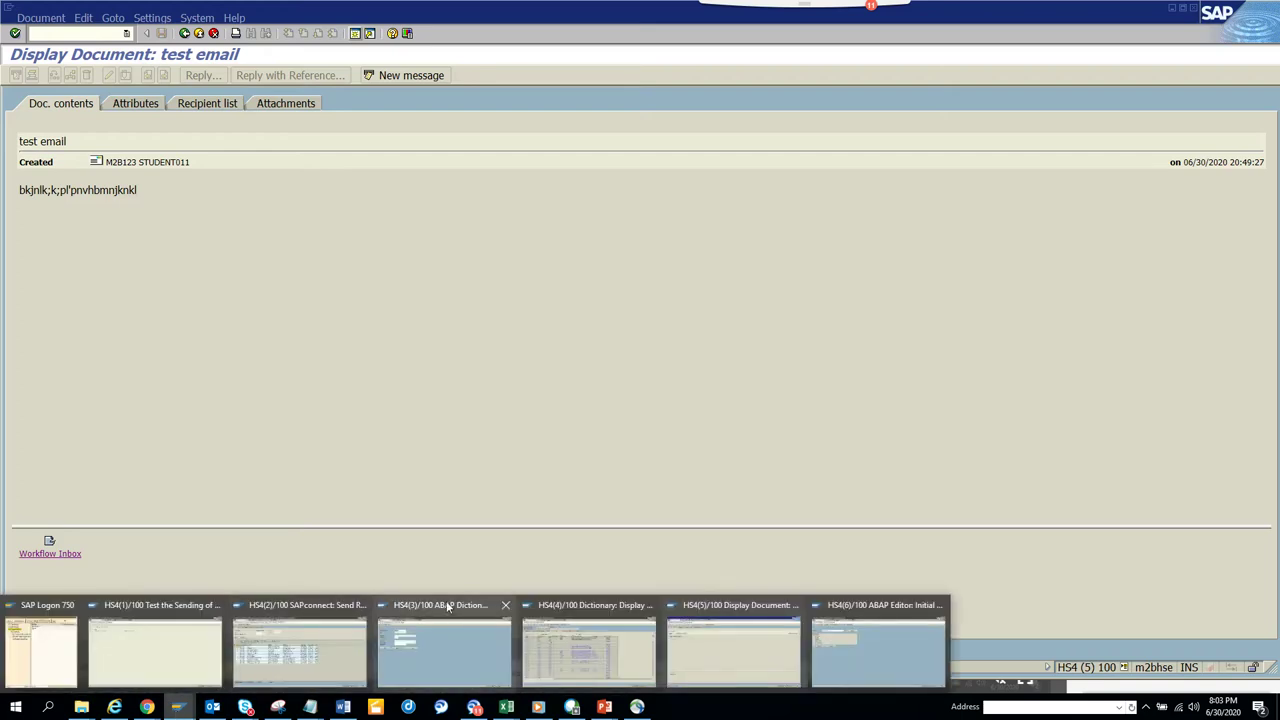
pyautogui.click(507, 606)
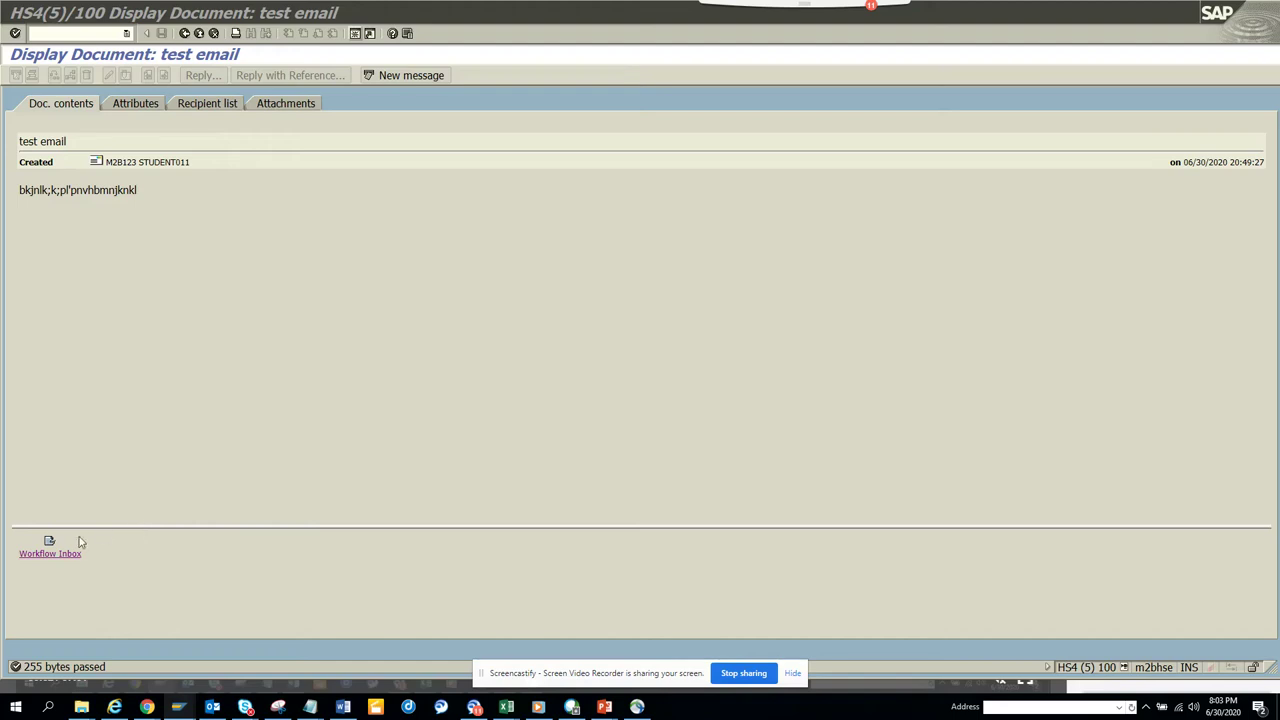
pyautogui.click(60, 556)
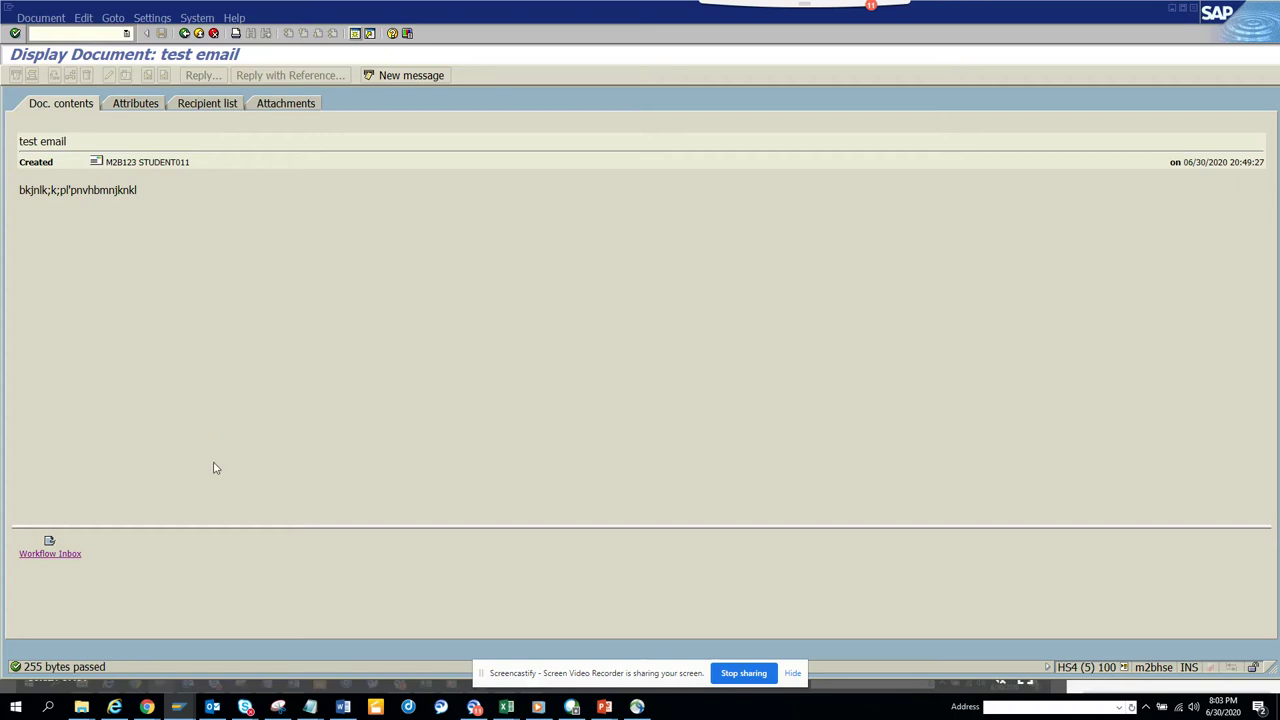
# Show the test email's attachments and open the Workflow Inbox attachment, dismissing the max-sessions notice.
pyautogui.click(280, 104)
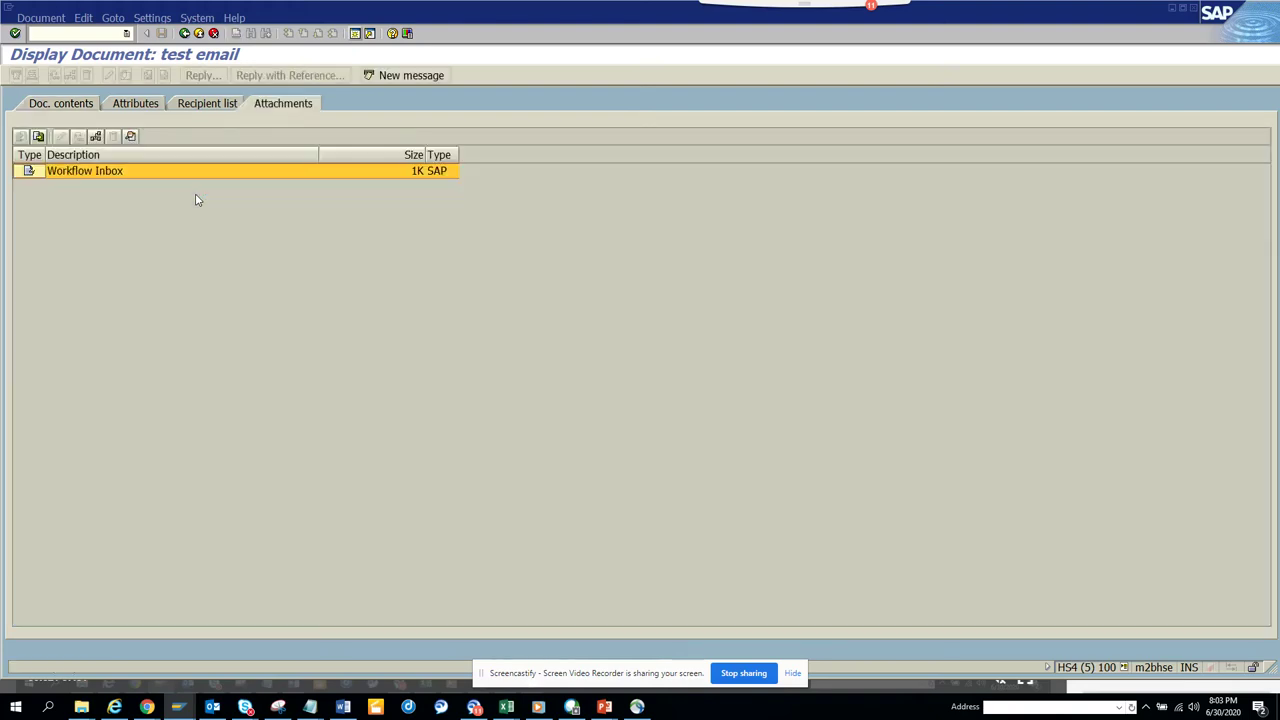
pyautogui.click(102, 176)
pyautogui.doubleClick(102, 176)
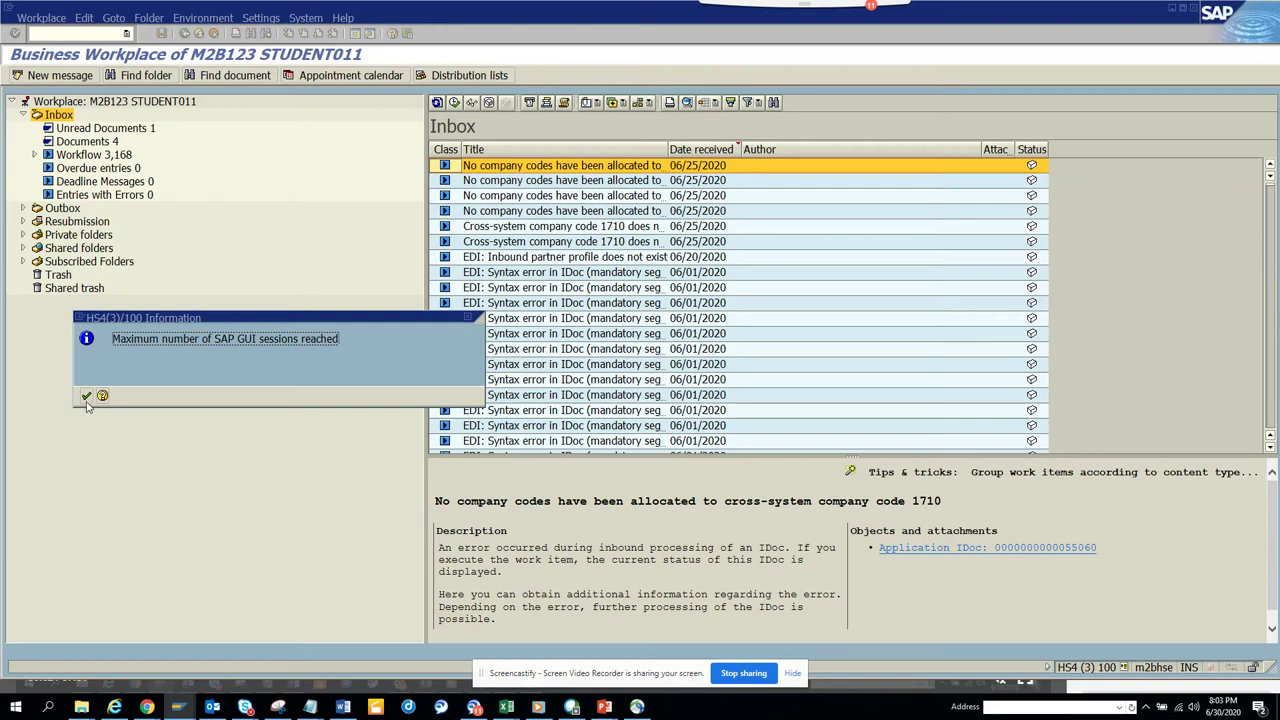
pyautogui.click(86, 395)
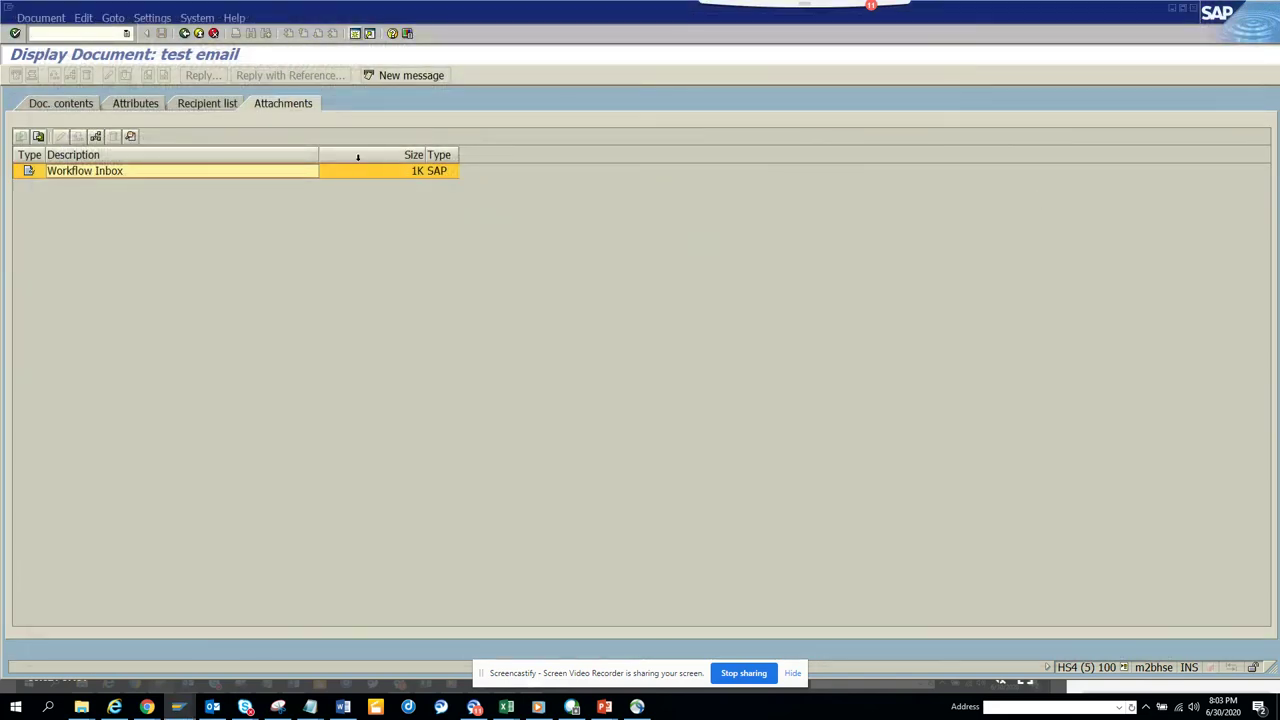
pyautogui.doubleClick(362, 176)
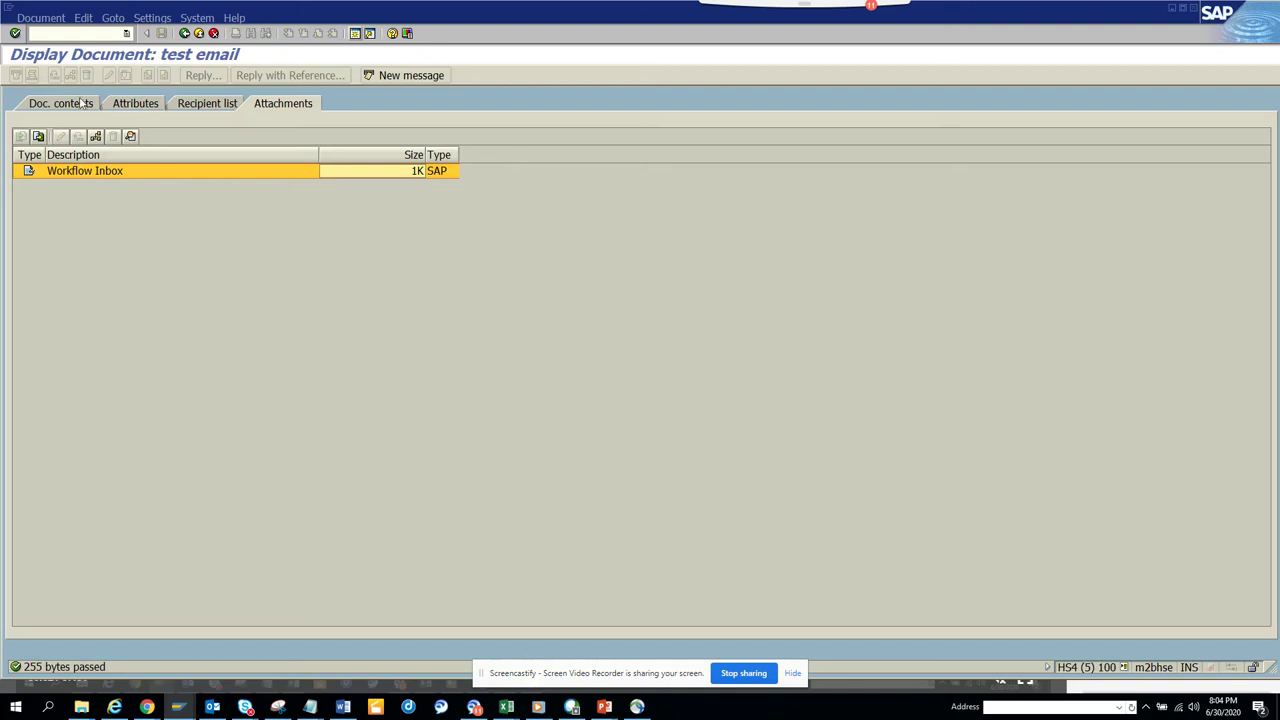
# Return from the e-mail test to SE38 and display the RSWNSENDMAIL1 source code.
pyautogui.hotkey('alt', 'Tab')
pyautogui.hotkey('alt', 'Tab')
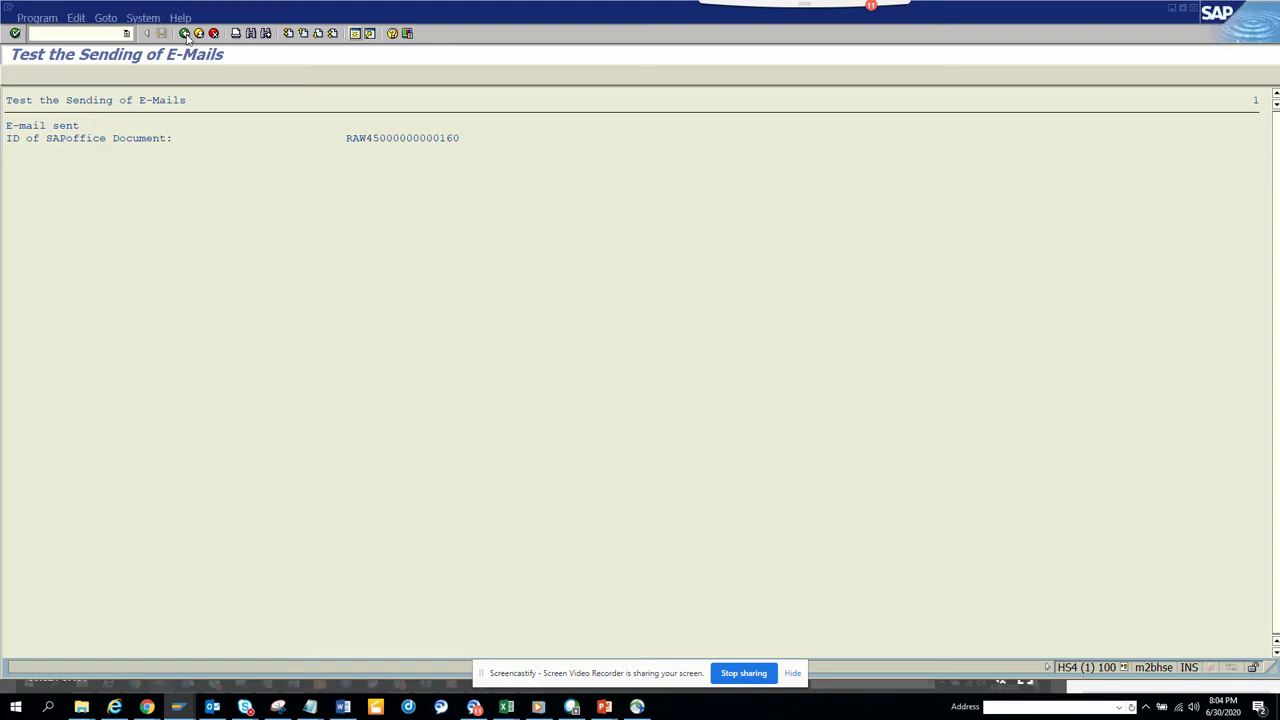
pyautogui.click(184, 33)
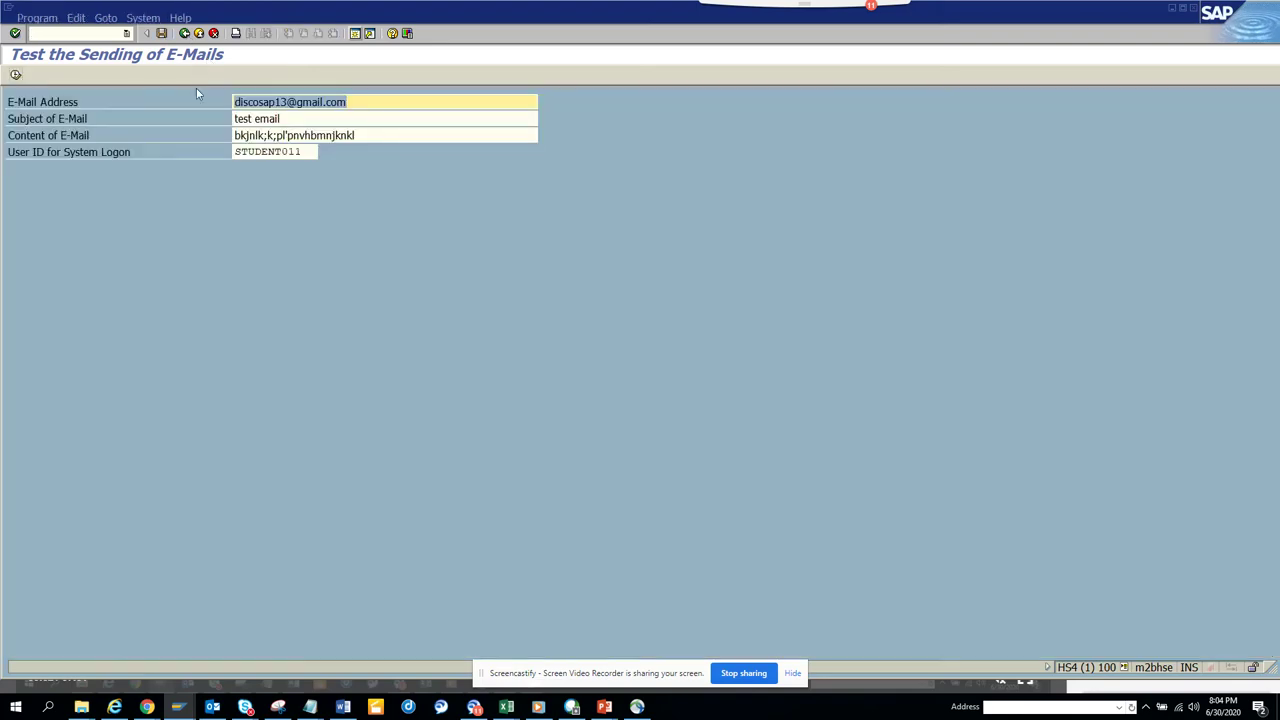
pyautogui.click(184, 33)
pyautogui.click(184, 33)
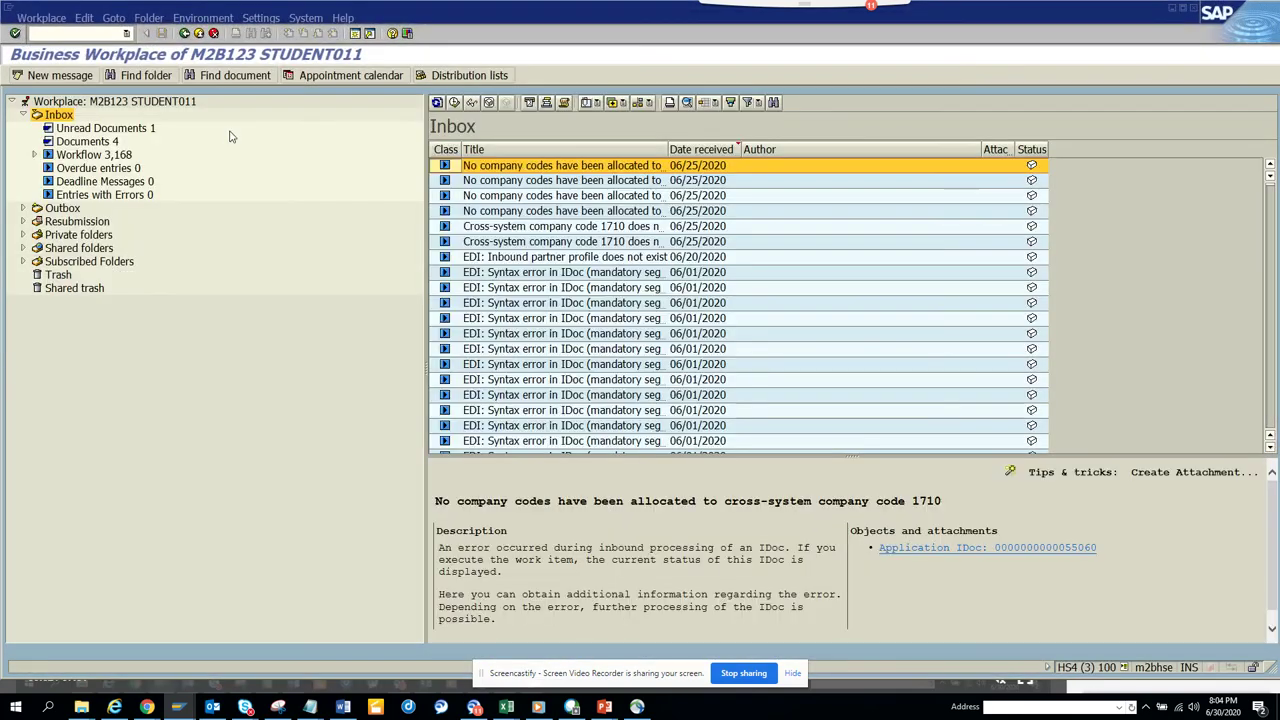
pyautogui.click(1193, 9)
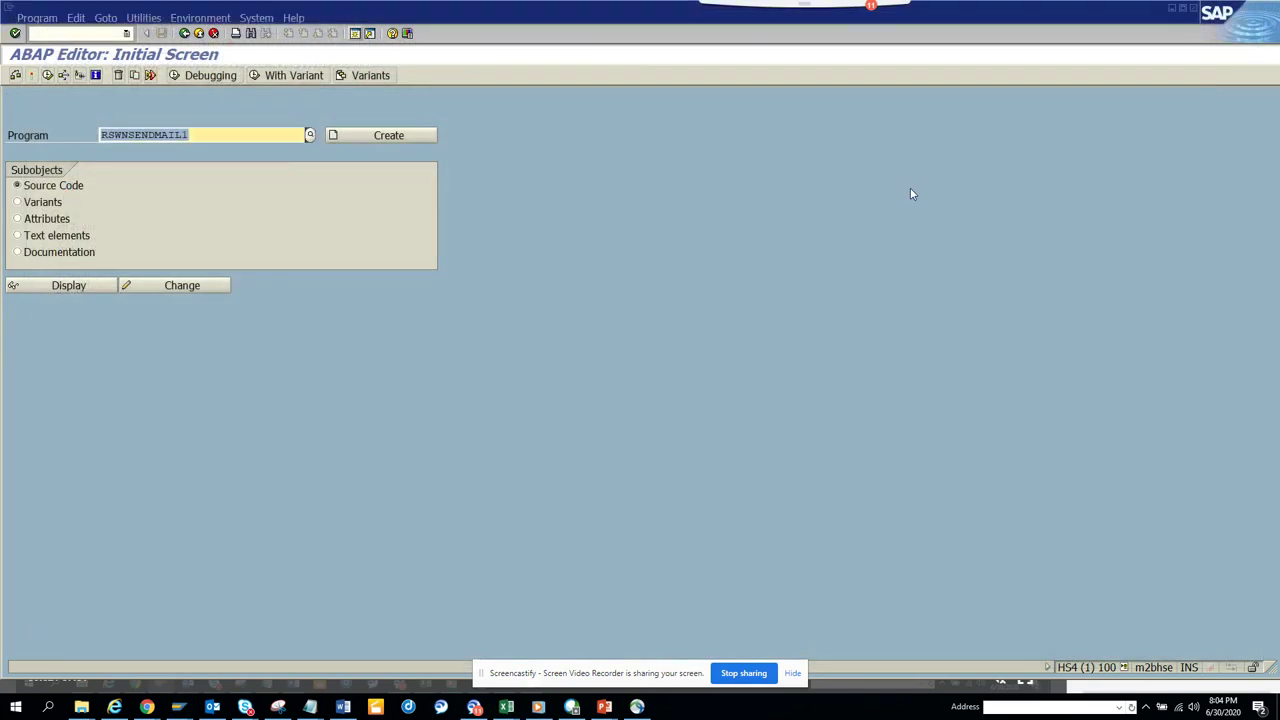
pyautogui.click(82, 286)
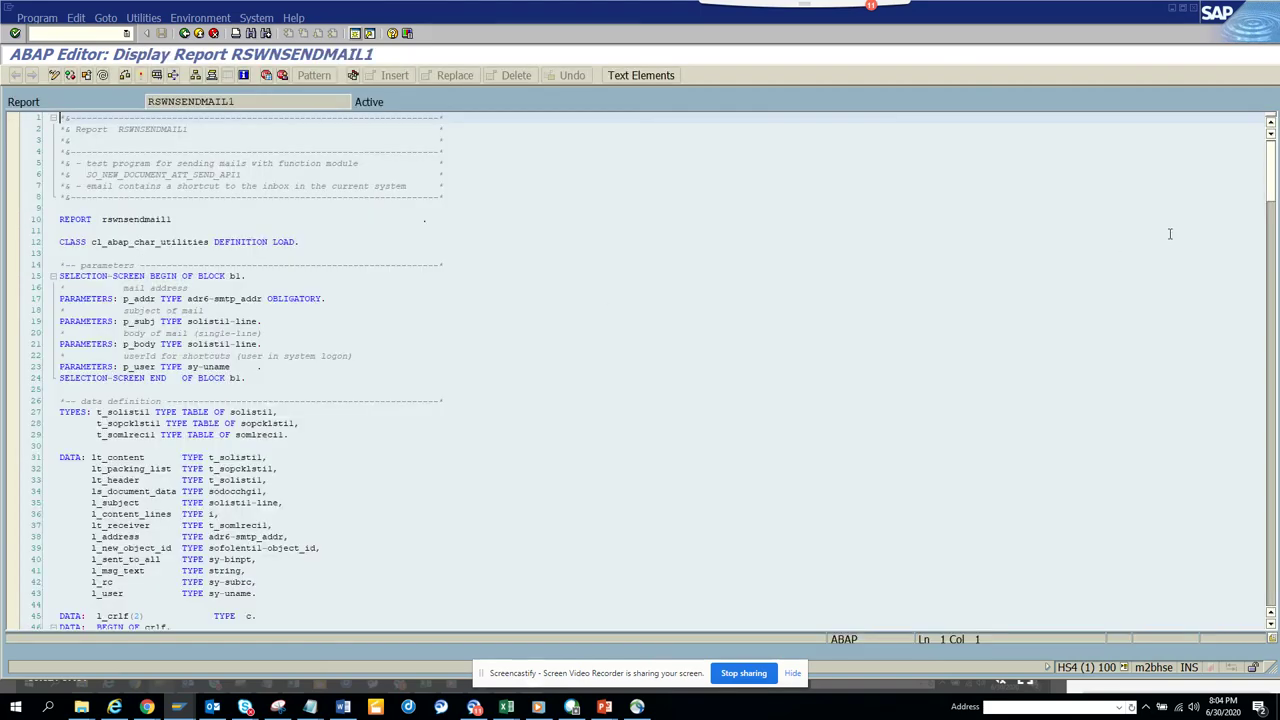
# In the send_mail routine, highlight the pt_packing_list, pt_receiver and pt_content table parameters.
pyautogui.moveTo(1272, 183); pyautogui.dragTo(1277, 421)
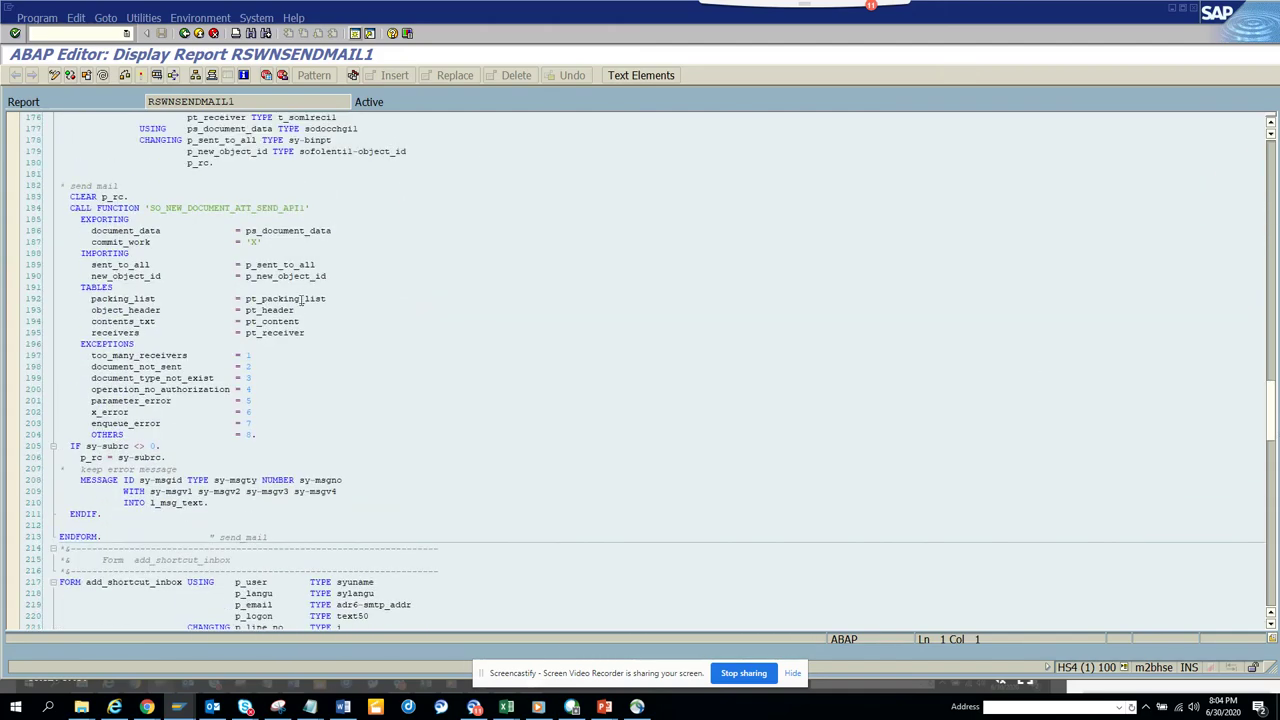
pyautogui.moveTo(326, 298); pyautogui.dragTo(247, 298)
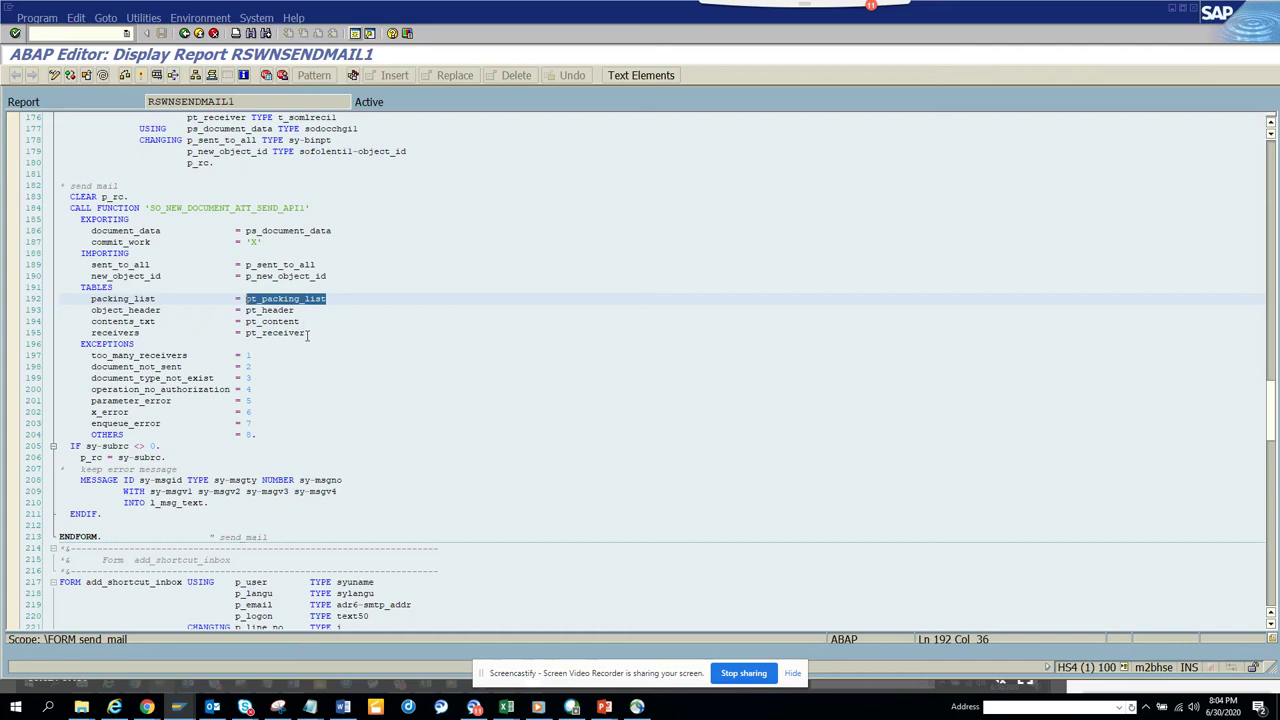
pyautogui.moveTo(306, 333); pyautogui.dragTo(246, 333)
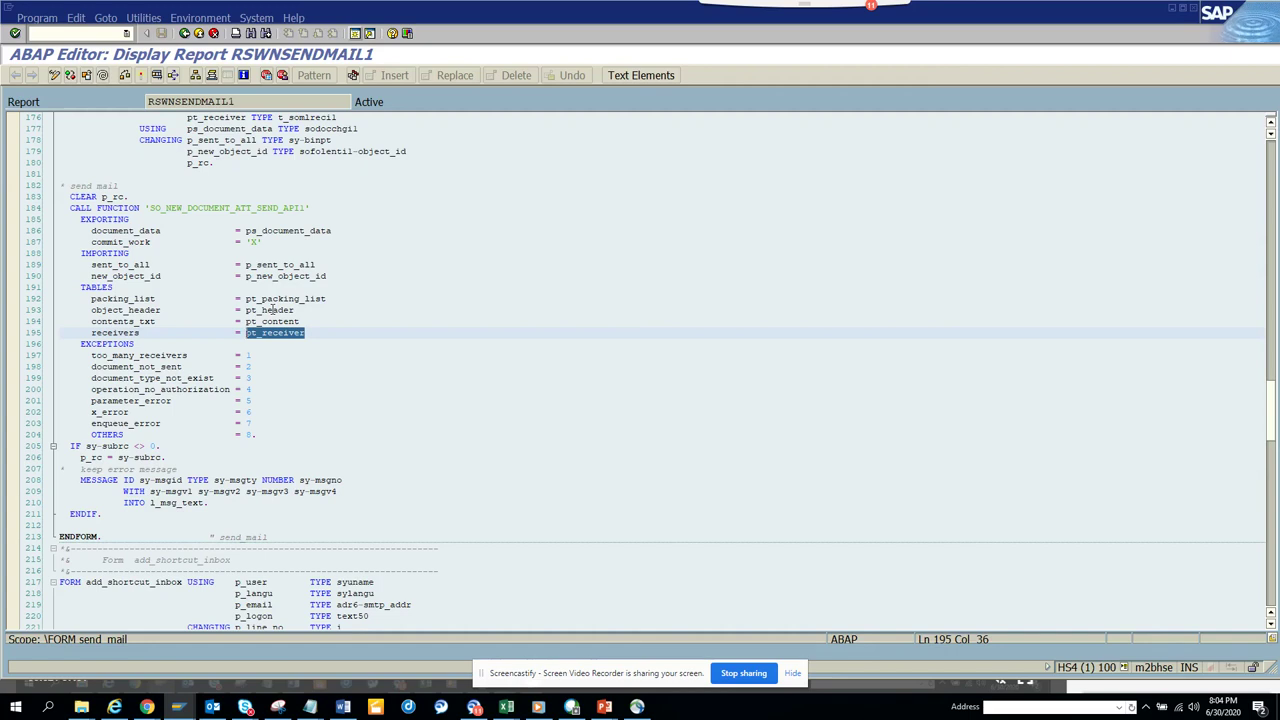
pyautogui.click(271, 310)
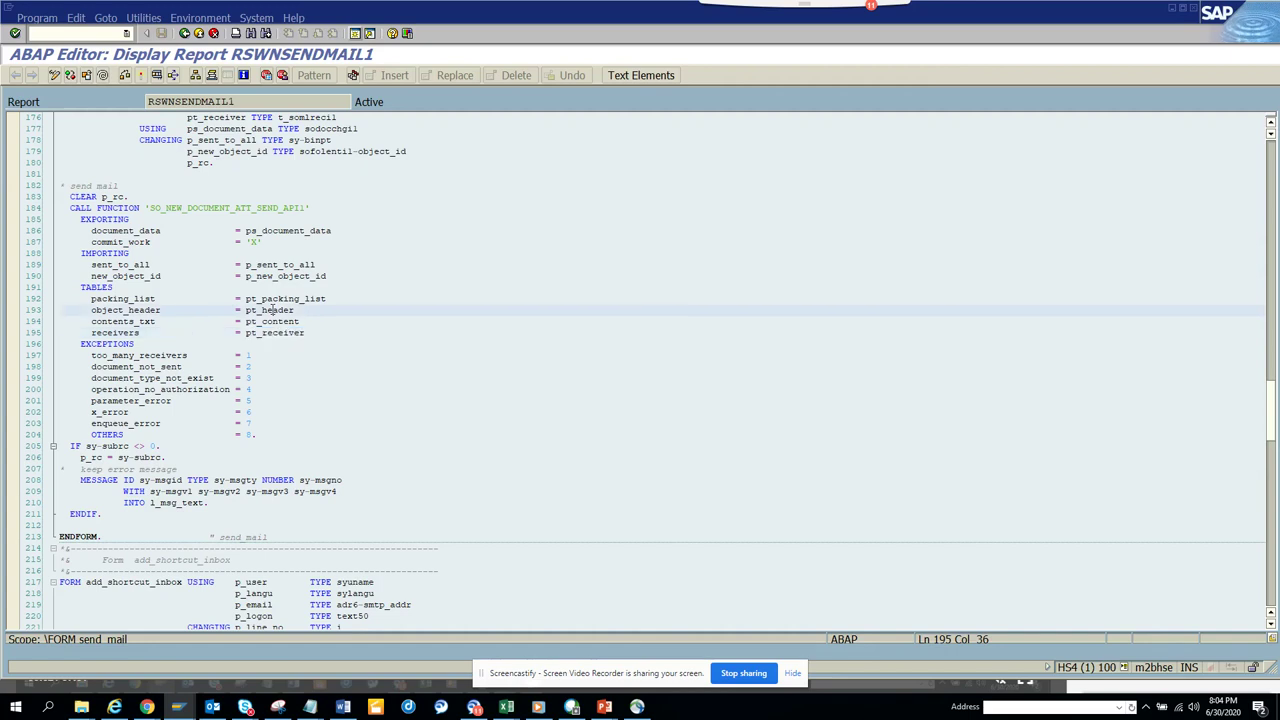
pyautogui.moveTo(300, 322); pyautogui.dragTo(250, 325)
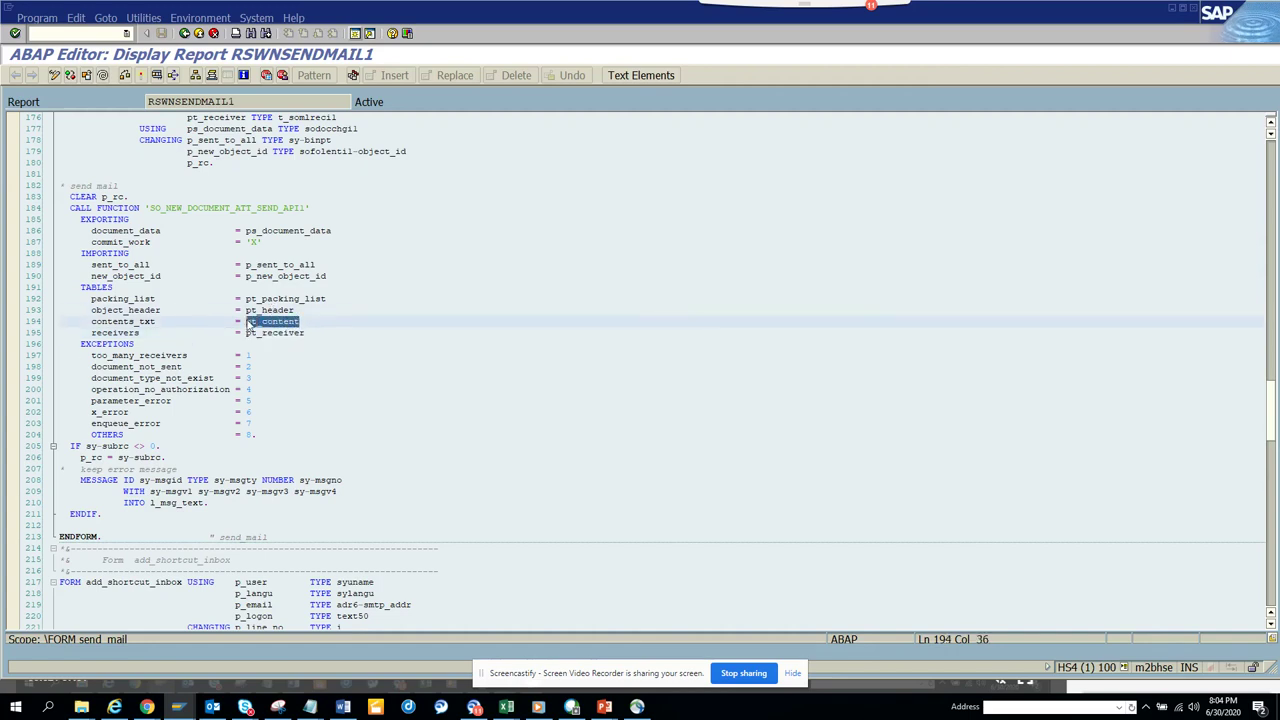
pyautogui.click(322, 276)
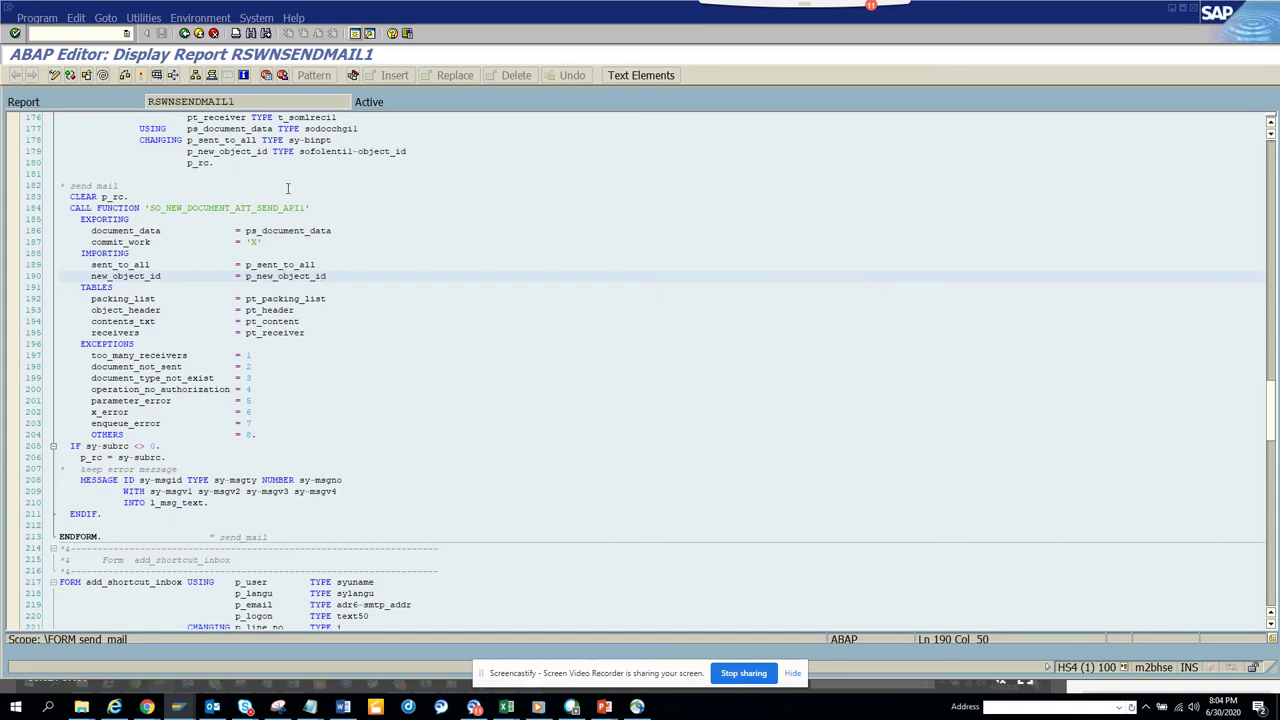